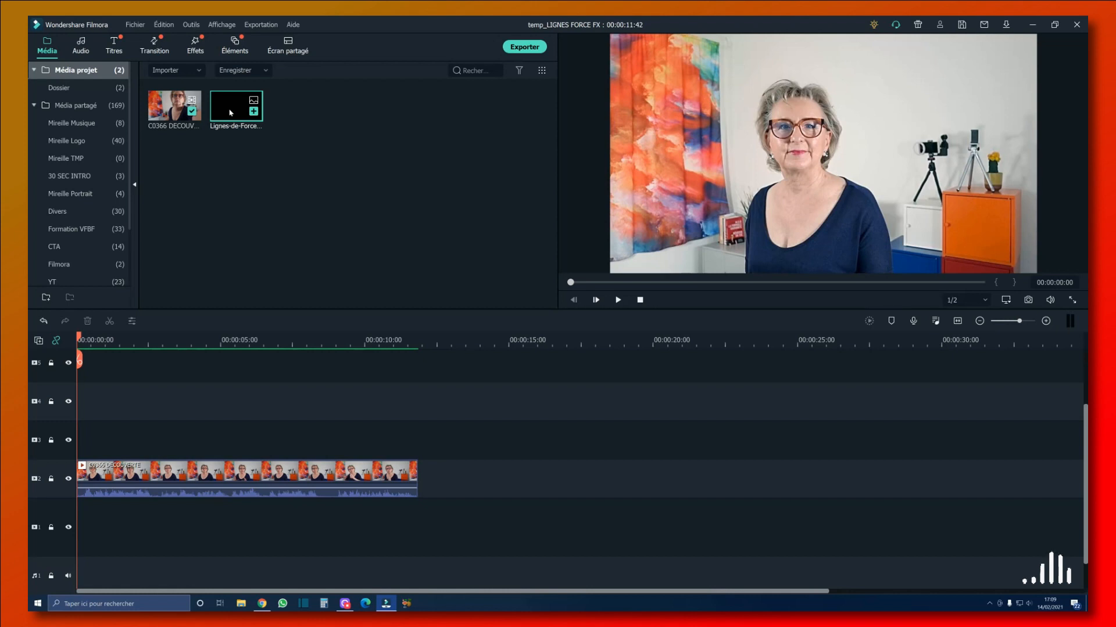
- Place the Lignes-de-Force grid image on track 3 above the video, extend it to the clip's full length and toggle its visibility off and on
drag(231, 114, 68, 441)
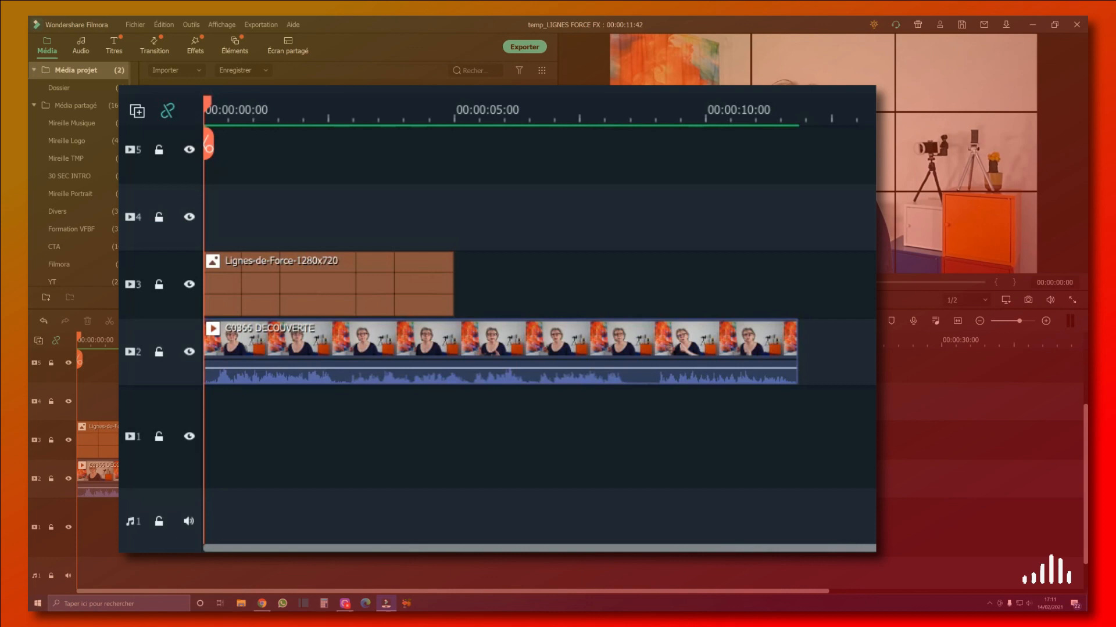
click(366, 281)
drag(456, 283, 798, 281)
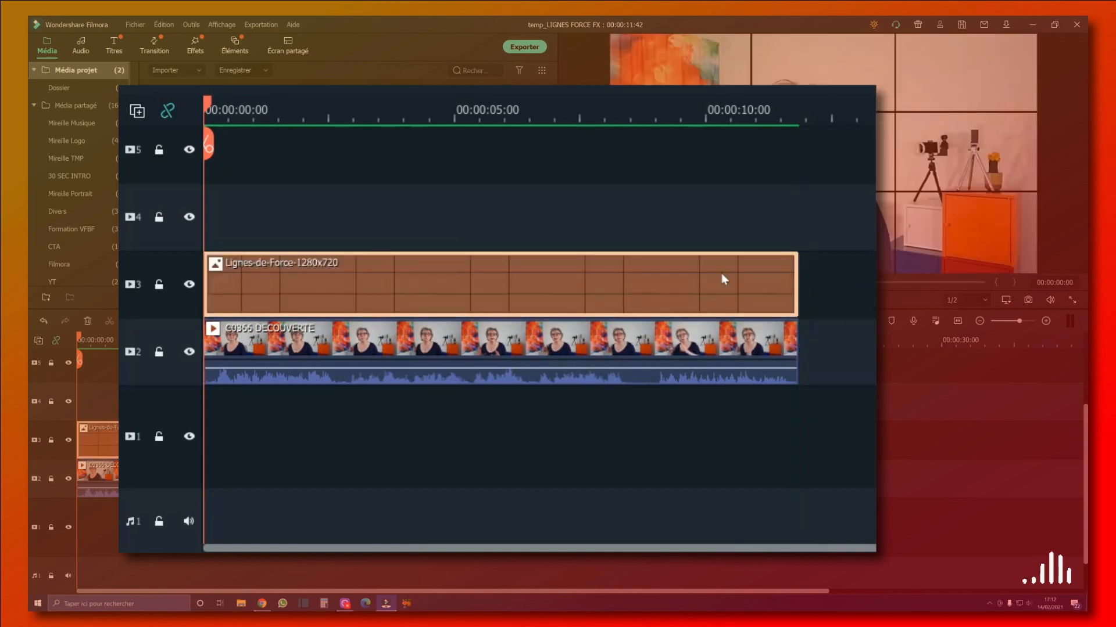
click(189, 287)
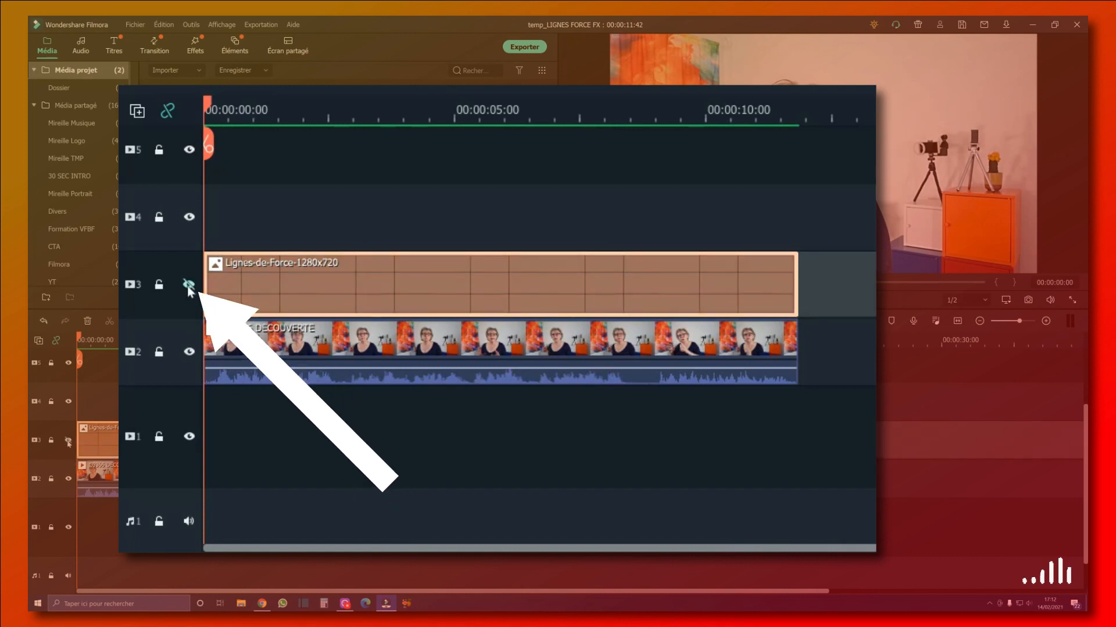
click(68, 441)
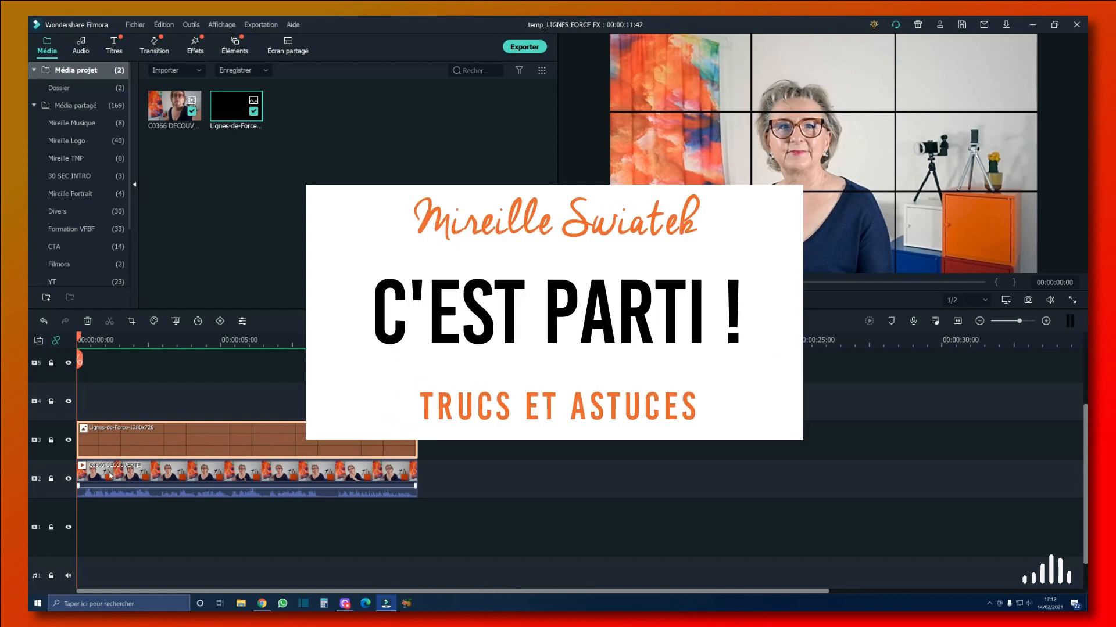
- Shift the C0366 DECOUVERTE video clip to position X -159 and Y 62 to align the speaker with the grid
double_click(114, 474)
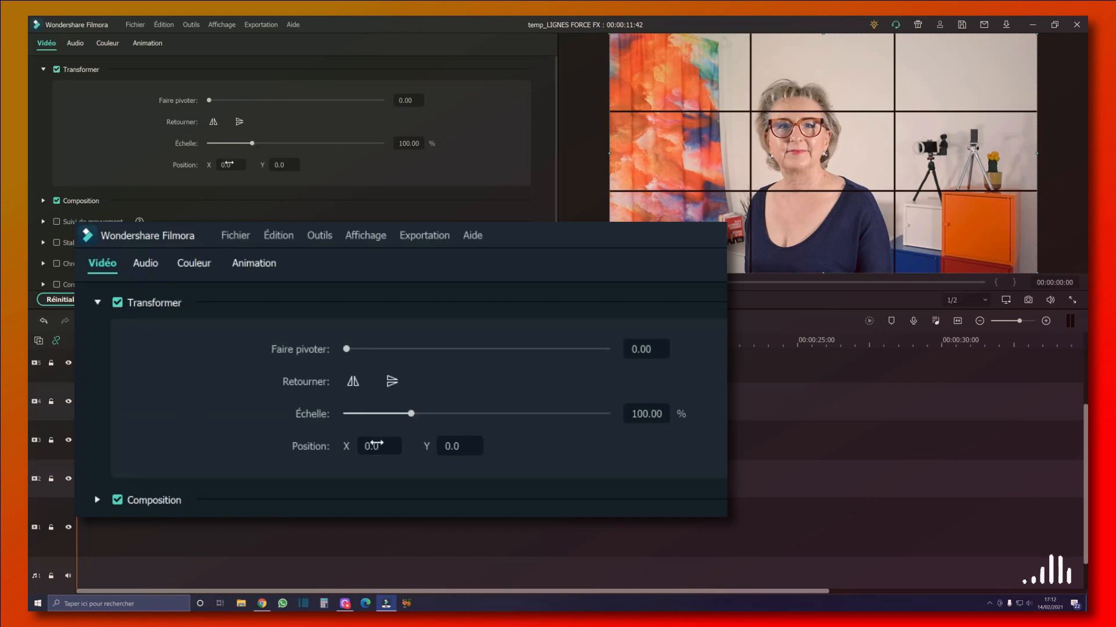
drag(230, 165, 143, 165)
drag(275, 165, 295, 188)
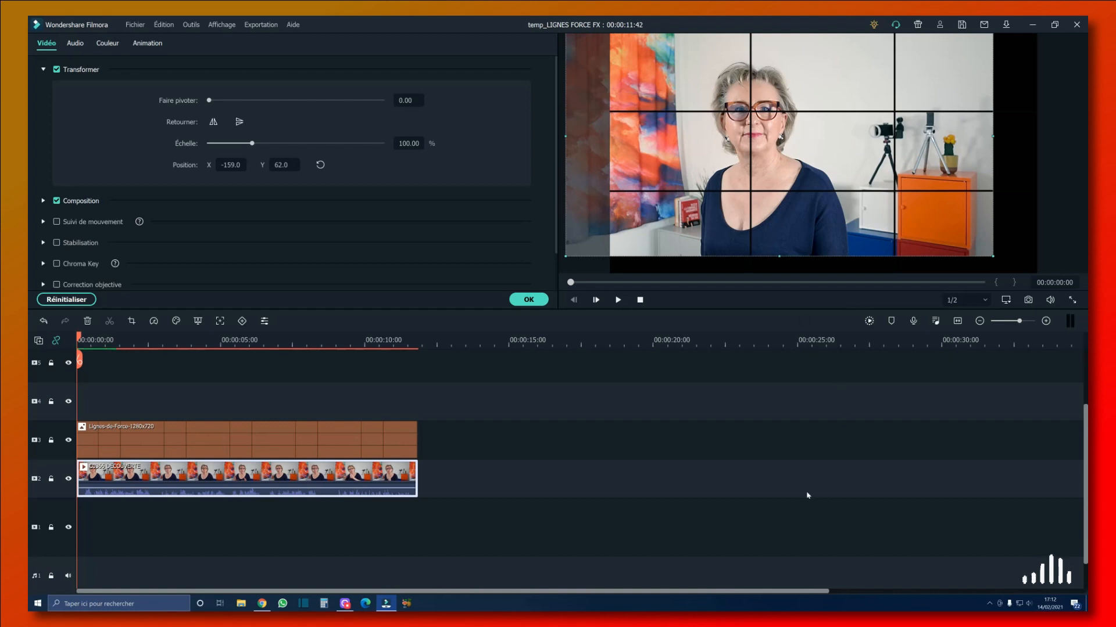
- Enlarge the video clip to a scale of 122.29% with the grid overlay hidden, and show the grid again
click(69, 441)
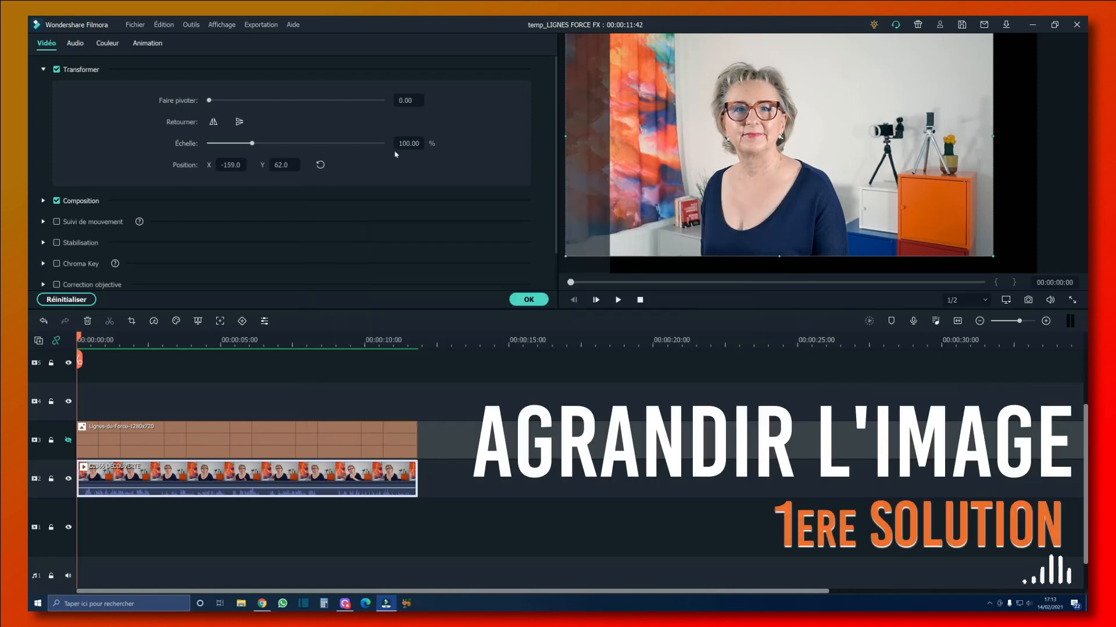
drag(251, 143, 262, 147)
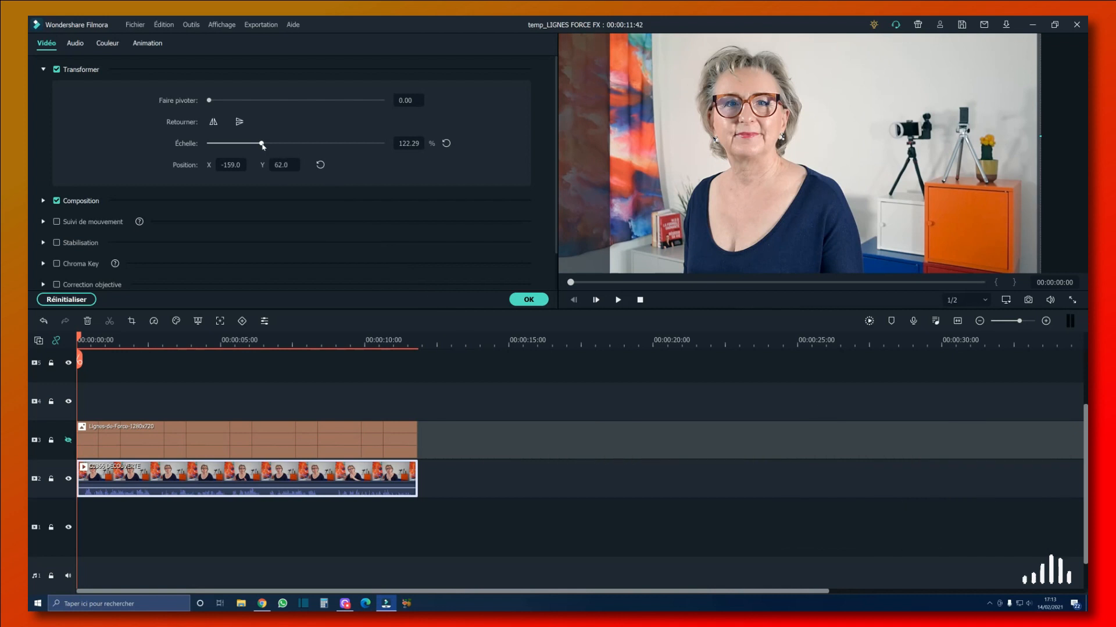
click(68, 440)
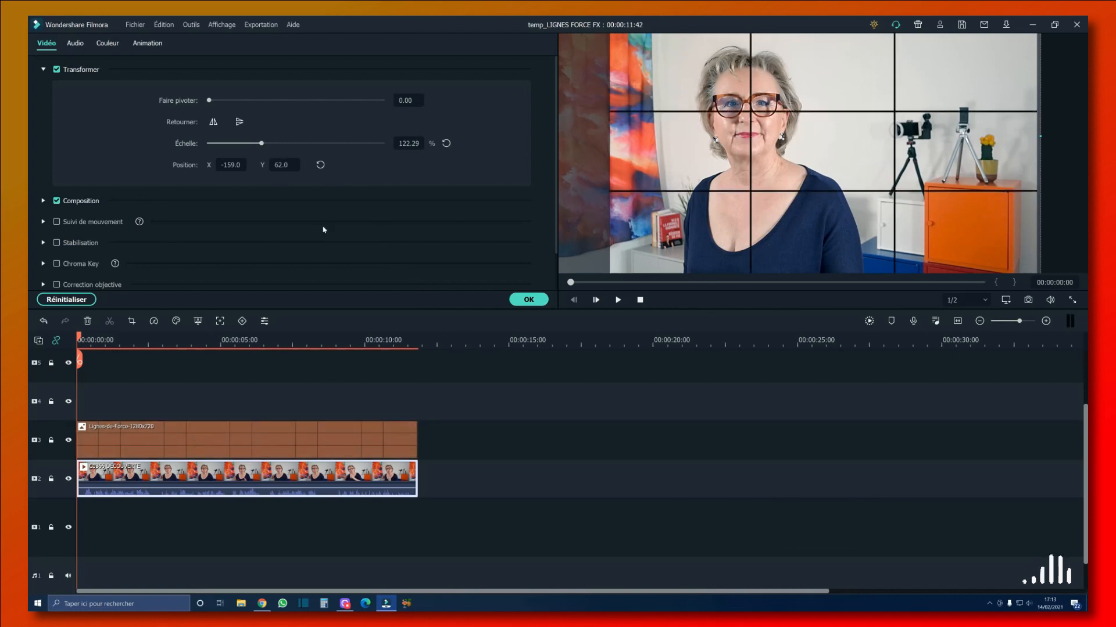
- Reposition the video clip to X -146 and Y 33, hide the grid overlay and set the clip's scale to 100%
drag(281, 165, 226, 165)
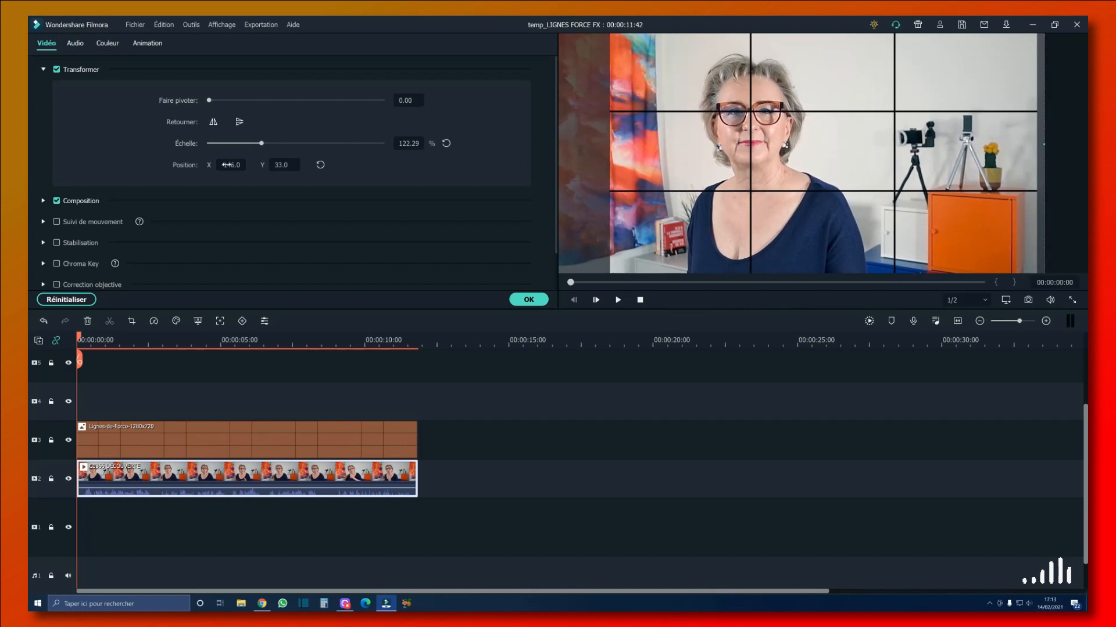
click(68, 440)
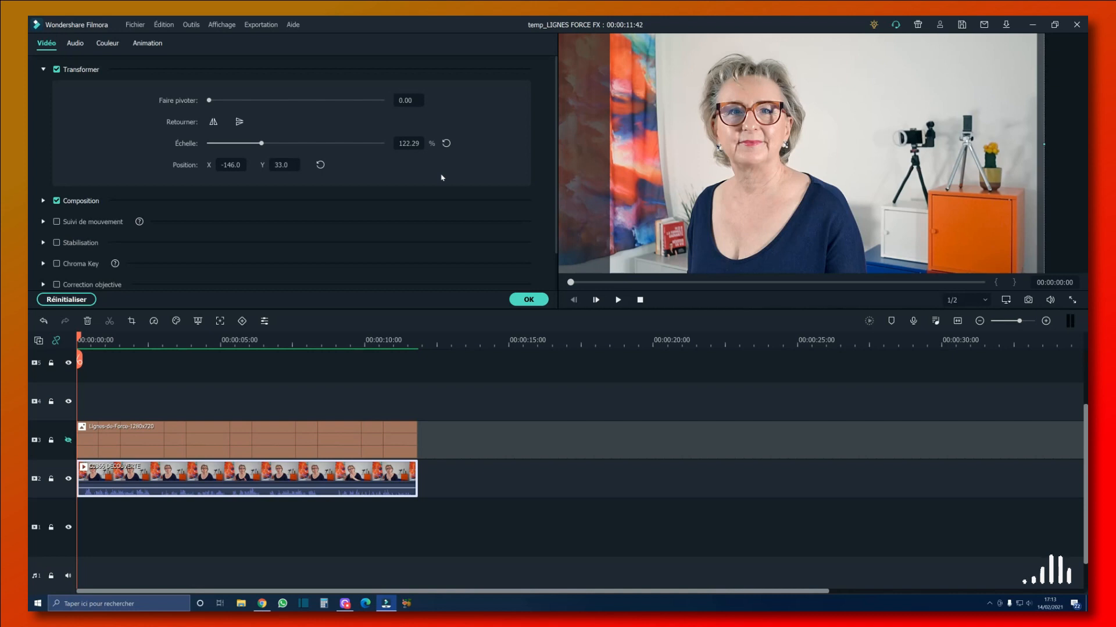
click(407, 143)
text(100)
key(Return)
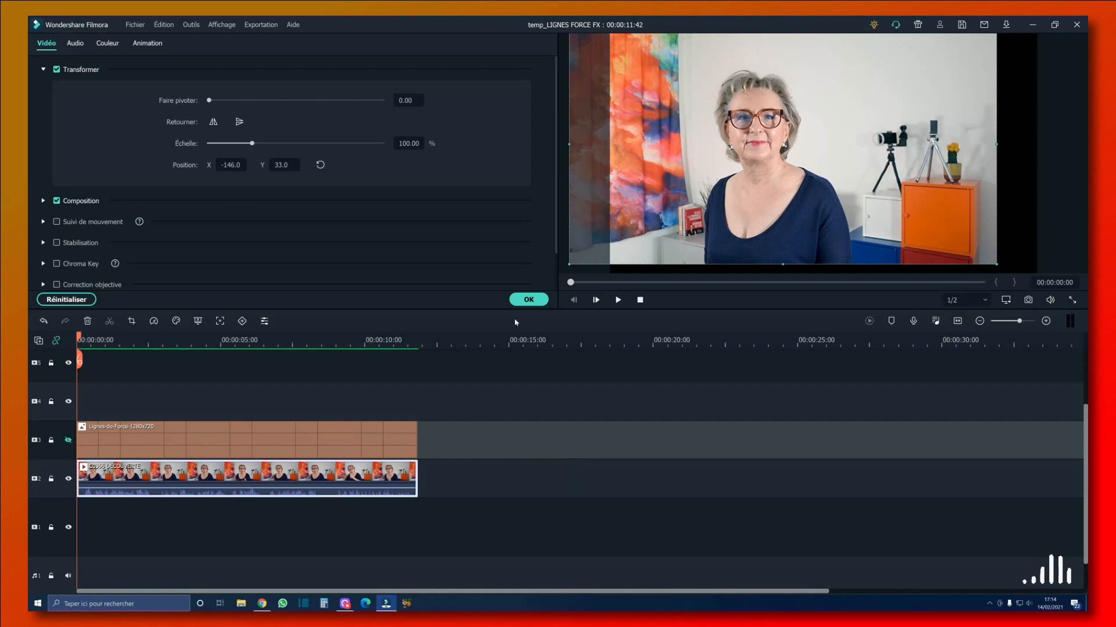
click(526, 303)
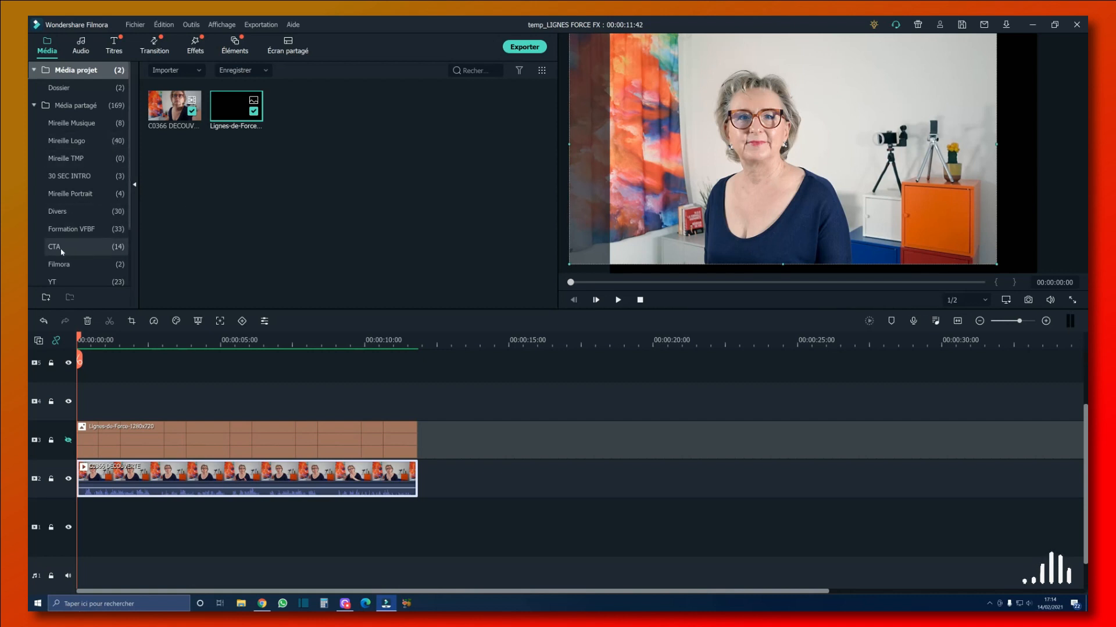
- Place the FOND MARRON ROUGE 2 background from the Formation VFBF folder on track 1 and extend it to the video clip's full length
click(89, 71)
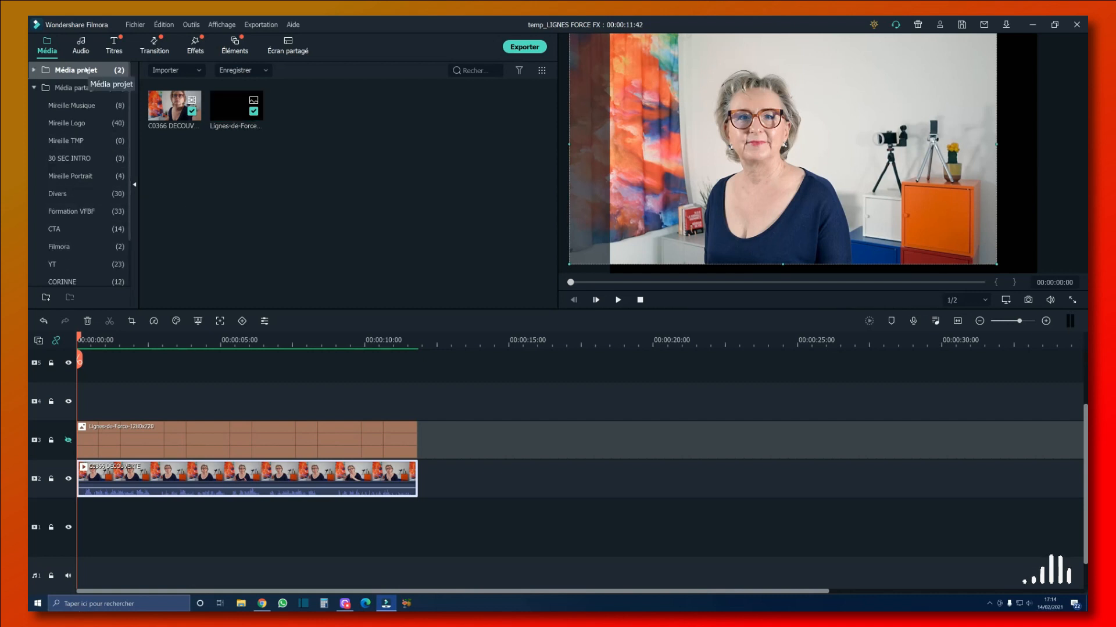
click(82, 230)
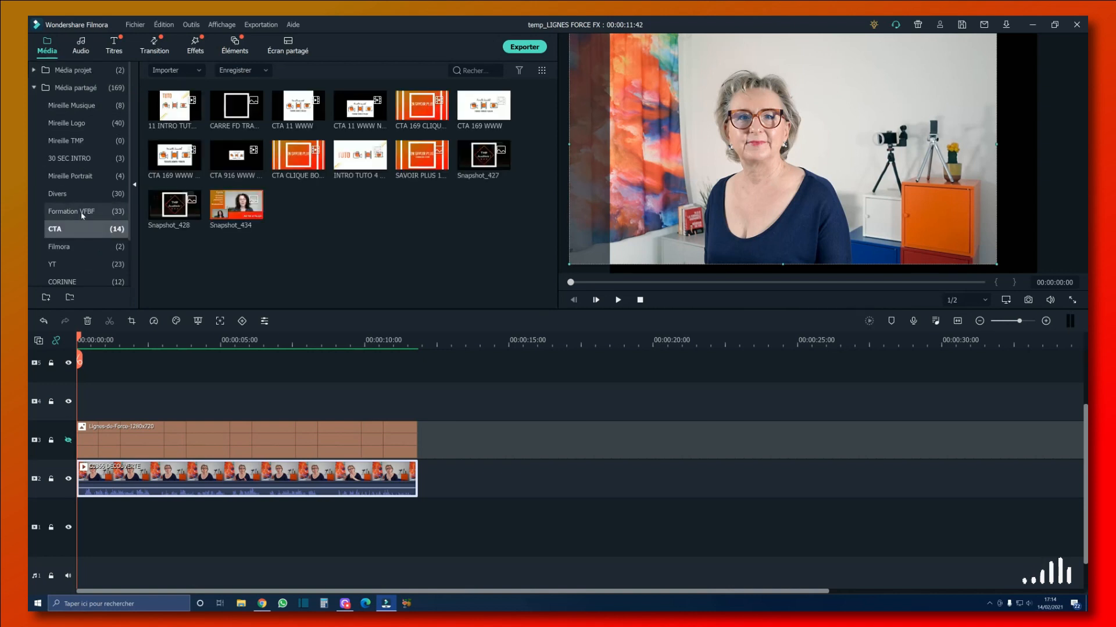
click(82, 214)
drag(174, 206, 83, 539)
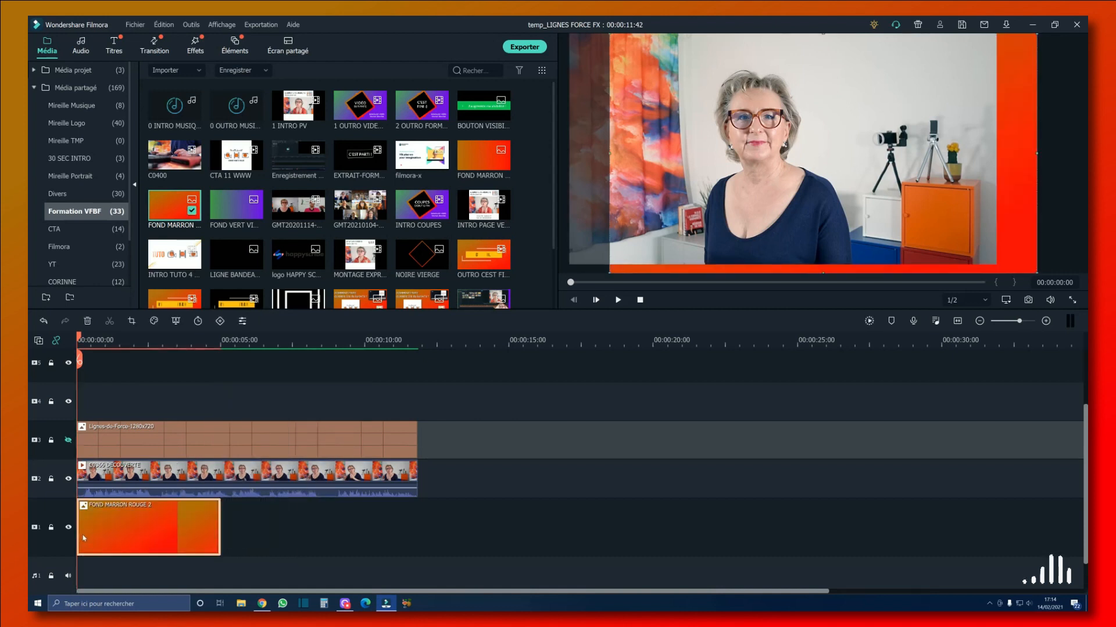
drag(220, 533, 417, 531)
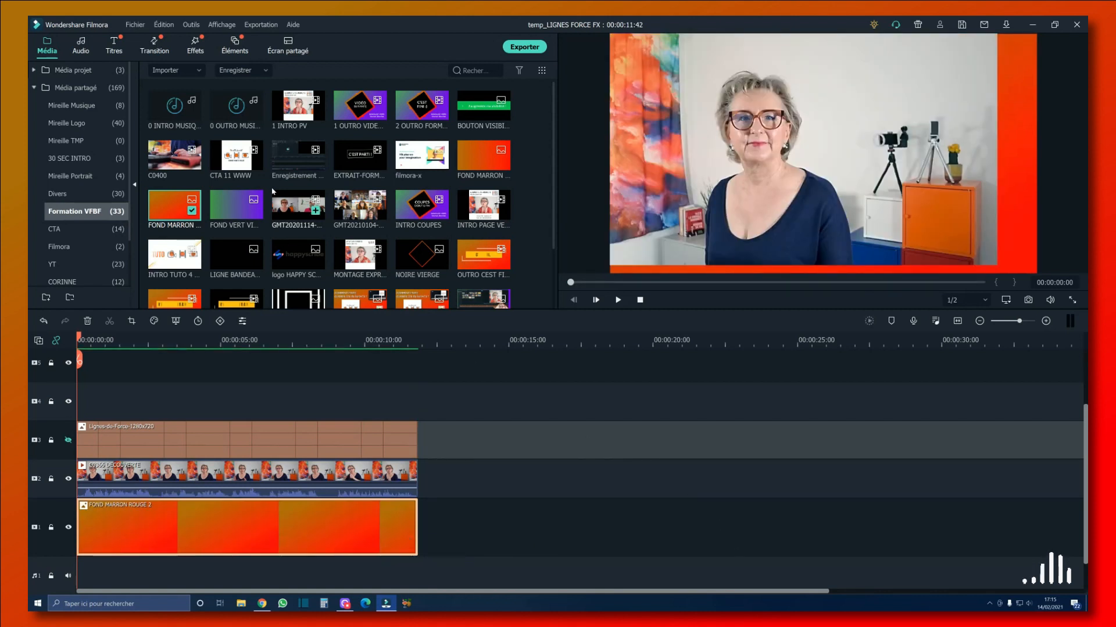
- Apply the favourite Recadrer effect to the C0366 DECOUVERTE video clip on track 2
click(195, 47)
mouse_move(165, 114)
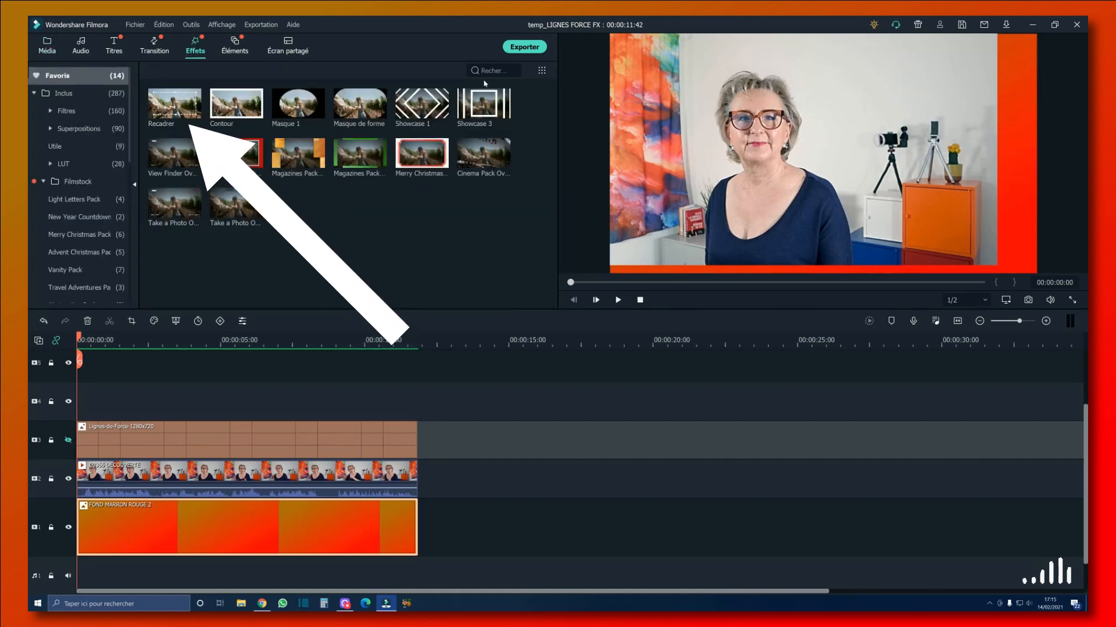
click(171, 105)
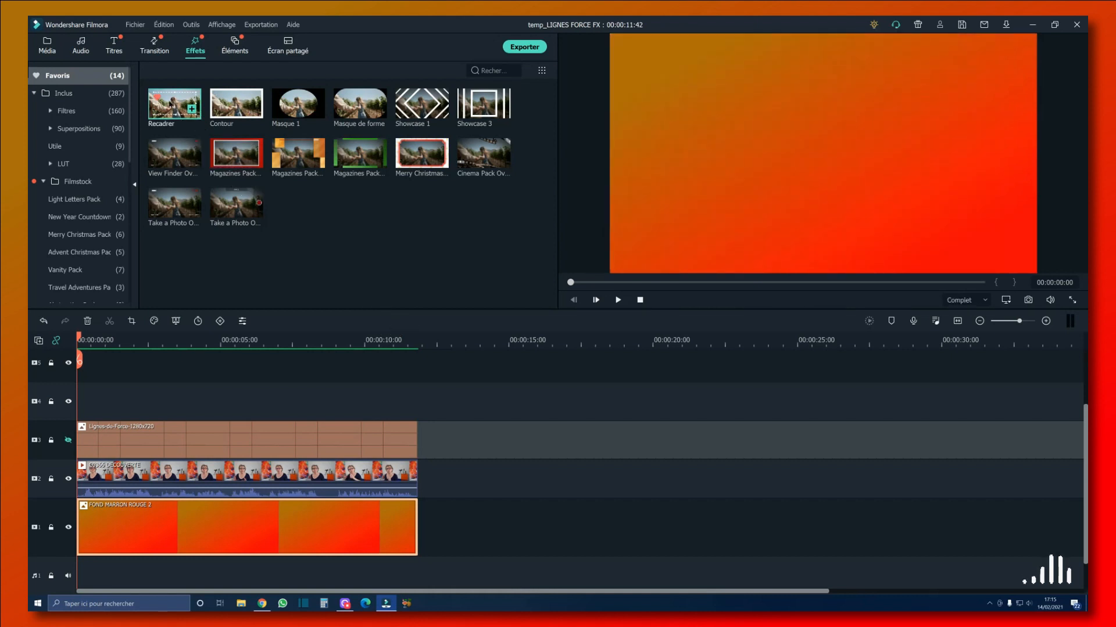
drag(175, 108, 107, 481)
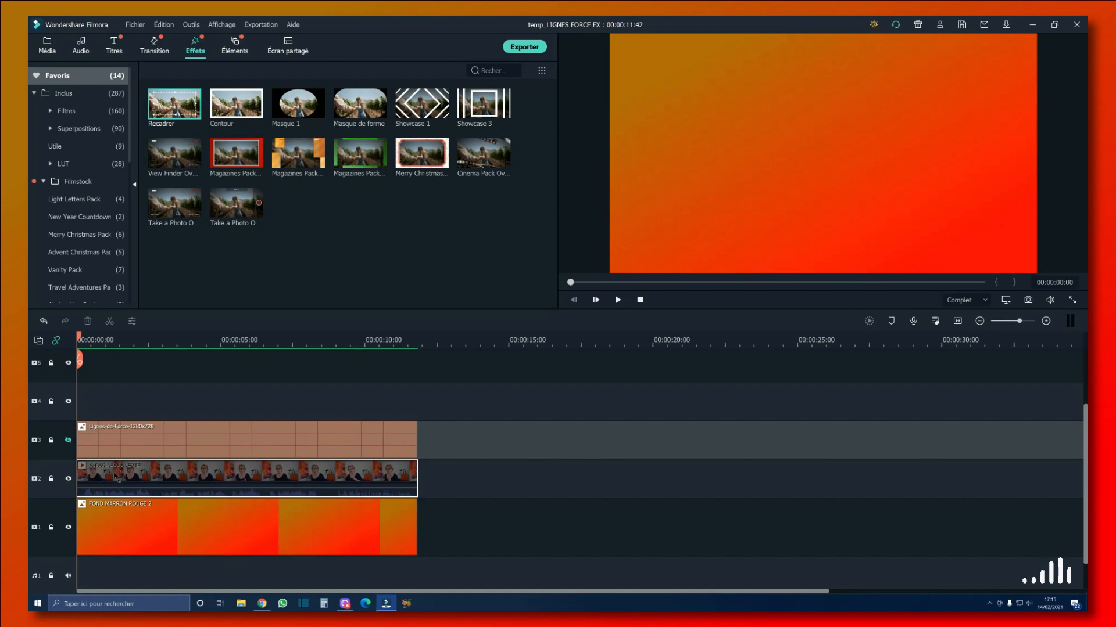
- Crop the video clip with its Recadrer effect, setting Gauche to 12, Haut to 8 and Droite to 24
click(132, 472)
double_click(132, 471)
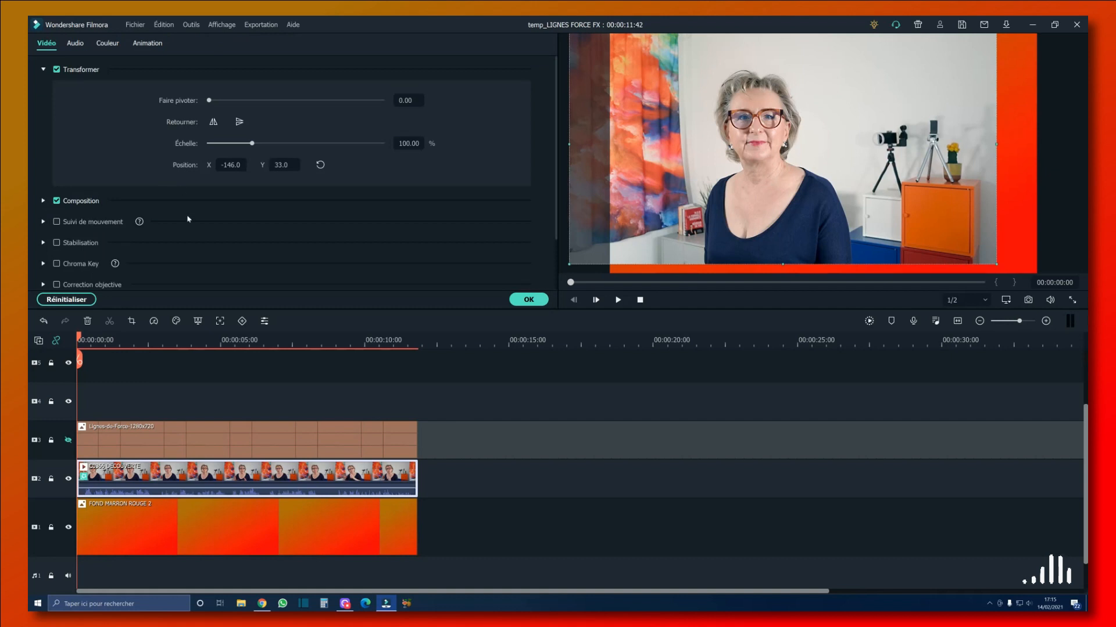
scroll(188, 220, down, 2)
click(43, 283)
scroll(157, 256, down, 4)
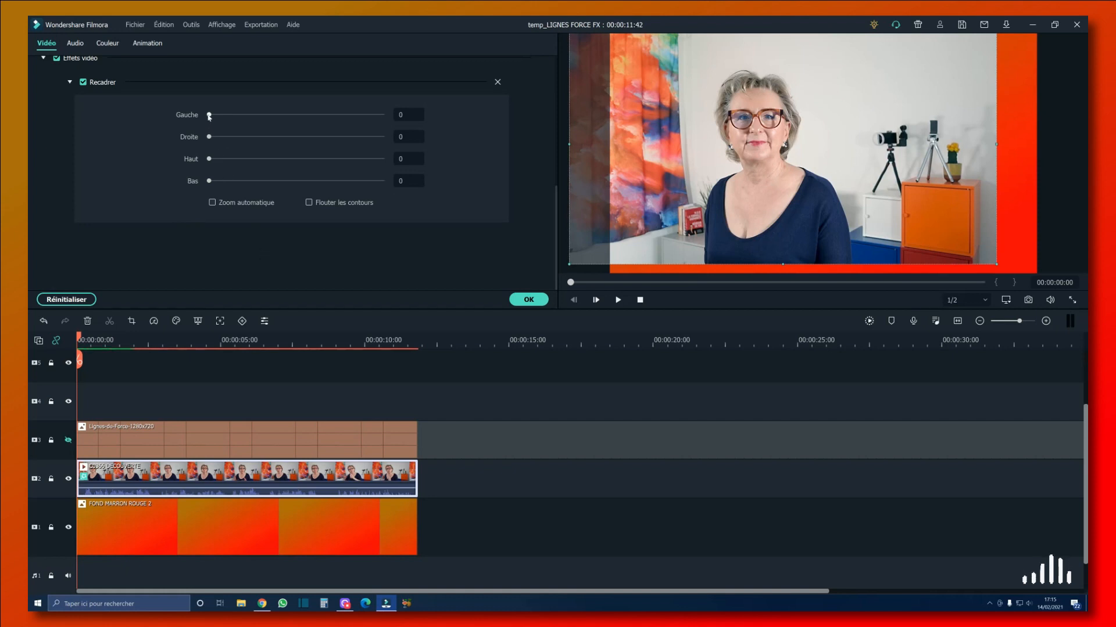
drag(210, 114, 231, 117)
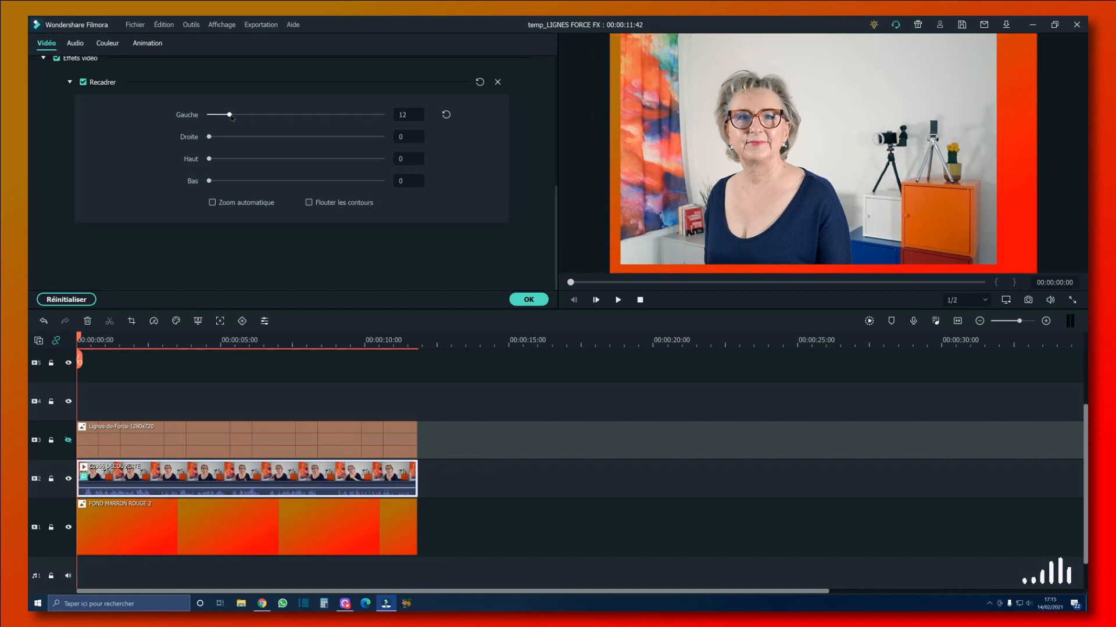
drag(210, 159, 226, 161)
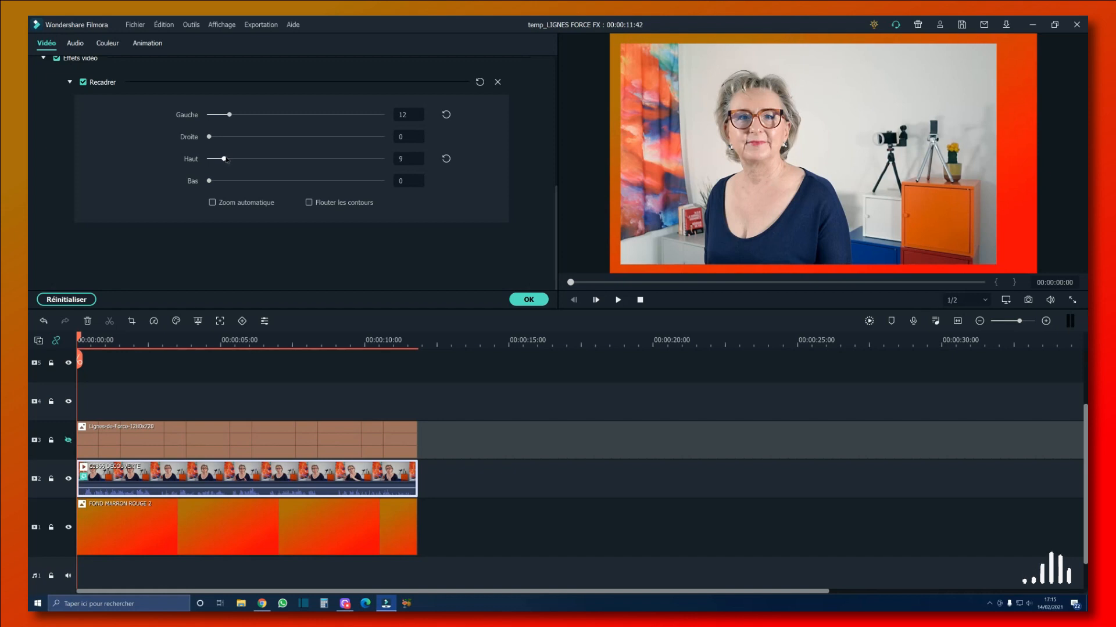
drag(226, 160, 224, 160)
drag(208, 137, 251, 143)
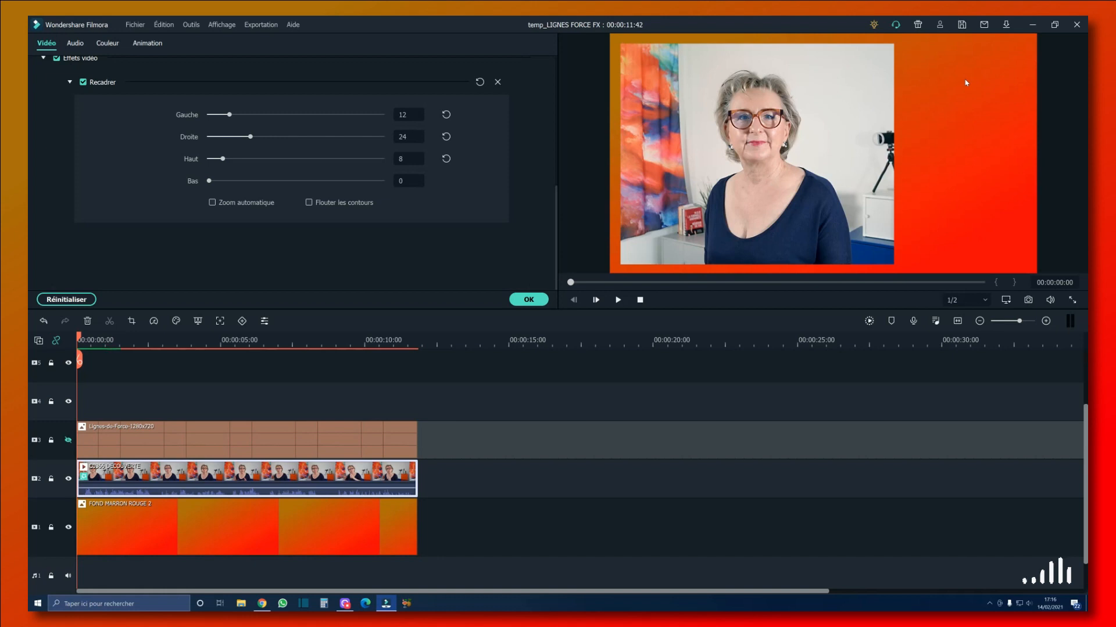
click(529, 299)
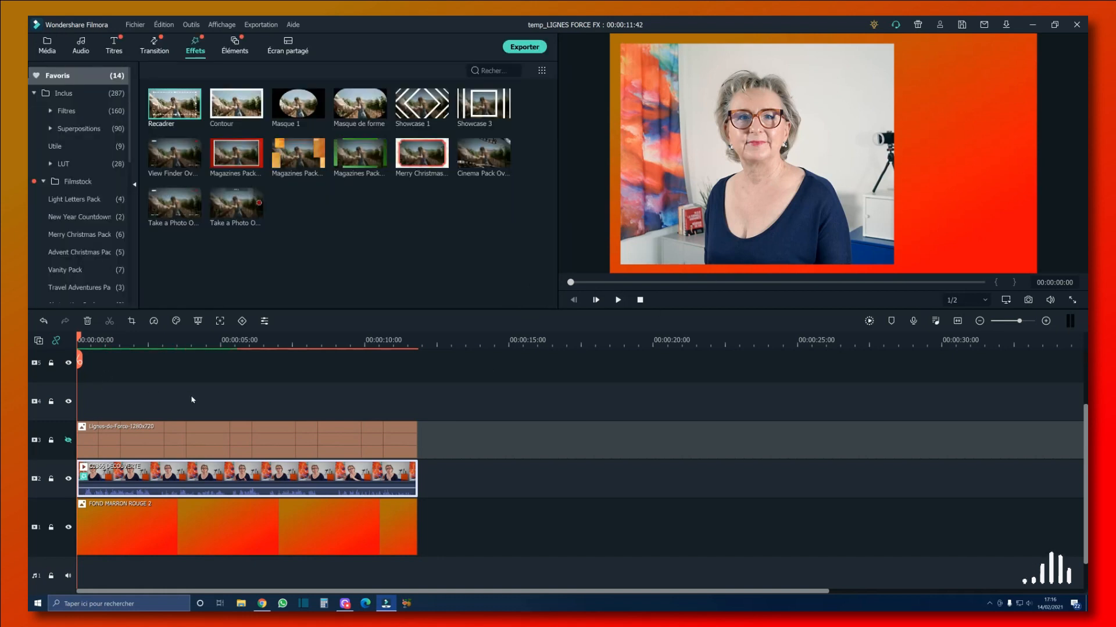
- Show the grid overlay, play the first seconds to check the speaker's framing, and hide the grid again
click(68, 439)
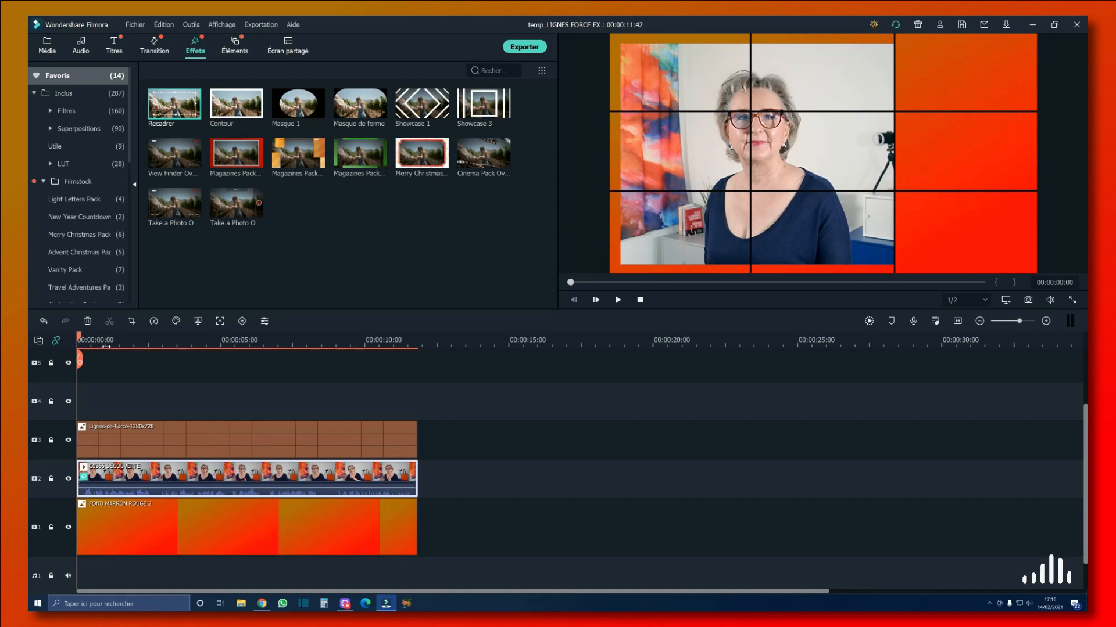
key(space)
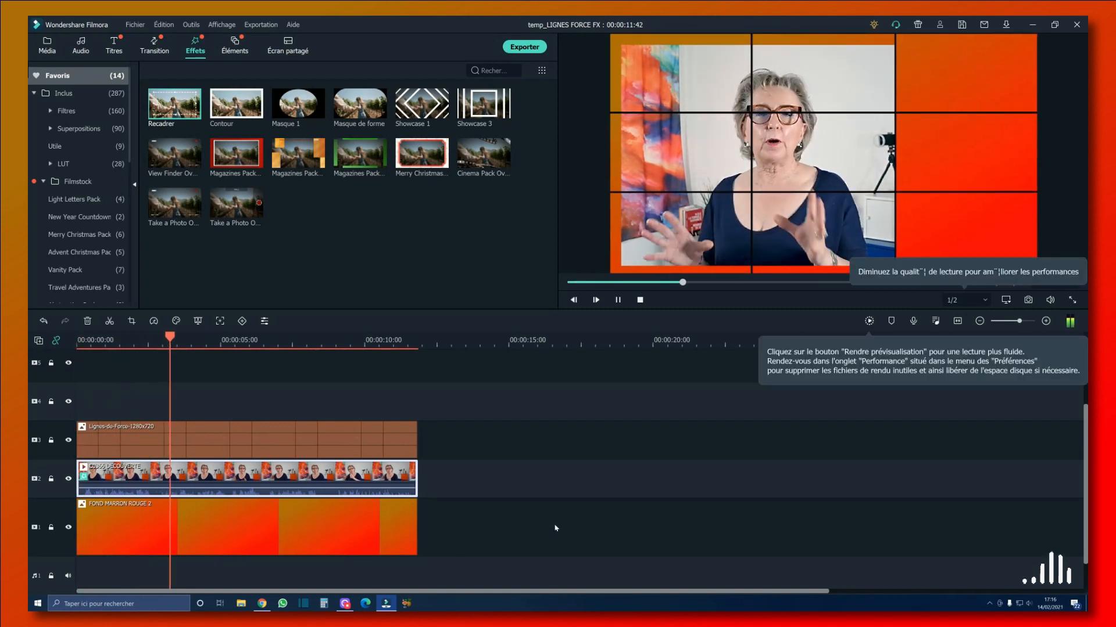
key(space)
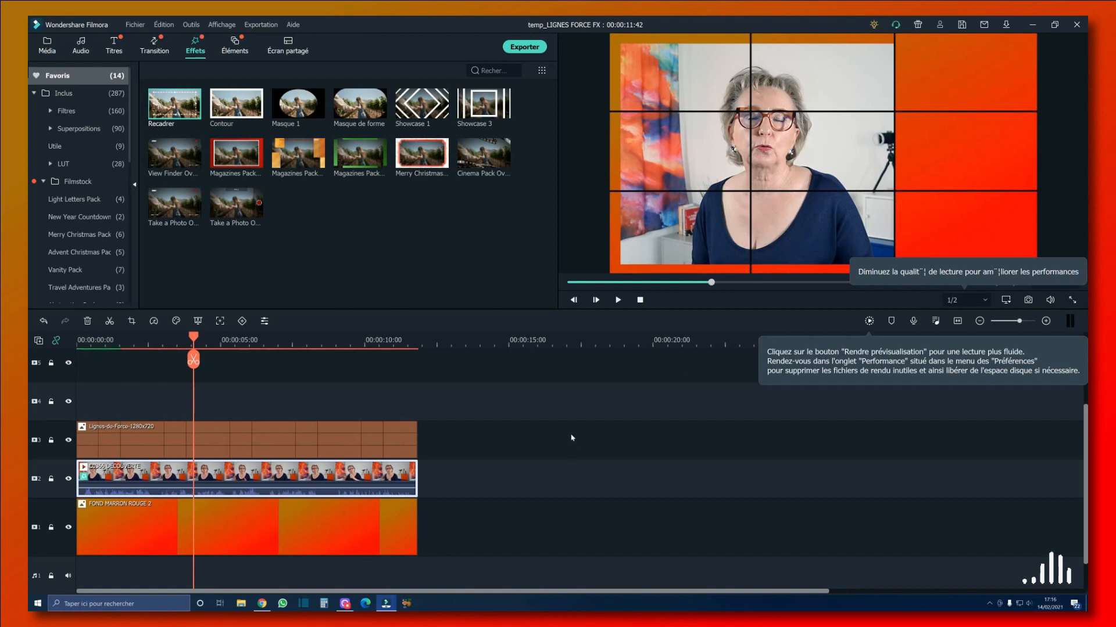
click(68, 440)
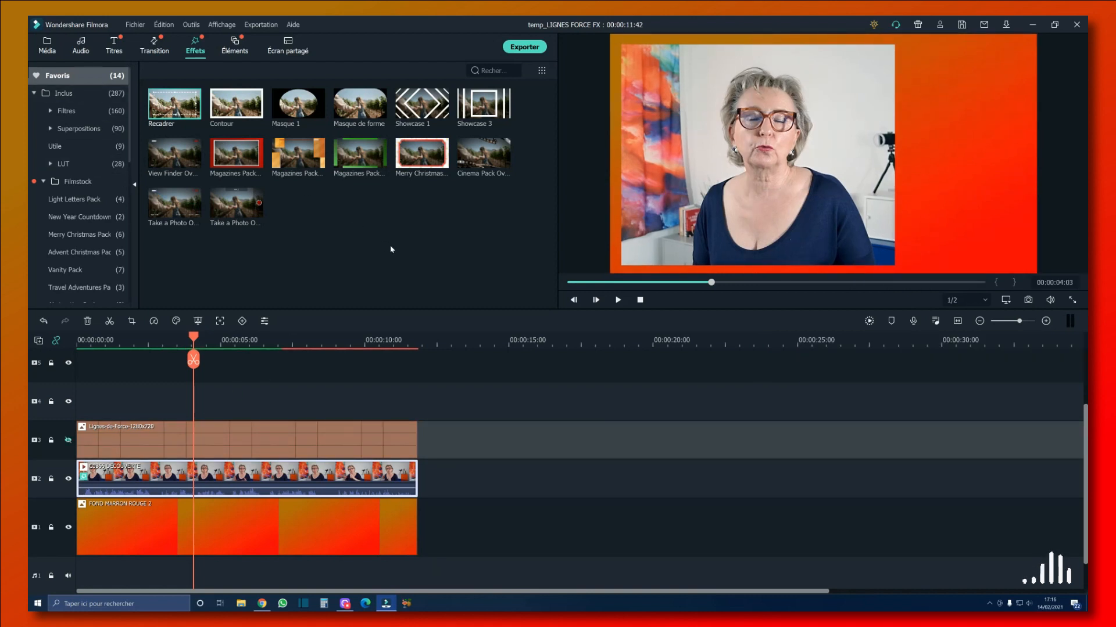
- Add a Default Title at the start of track 4, shrinking and moving its text into the upper orange area beside the cropped video
click(114, 46)
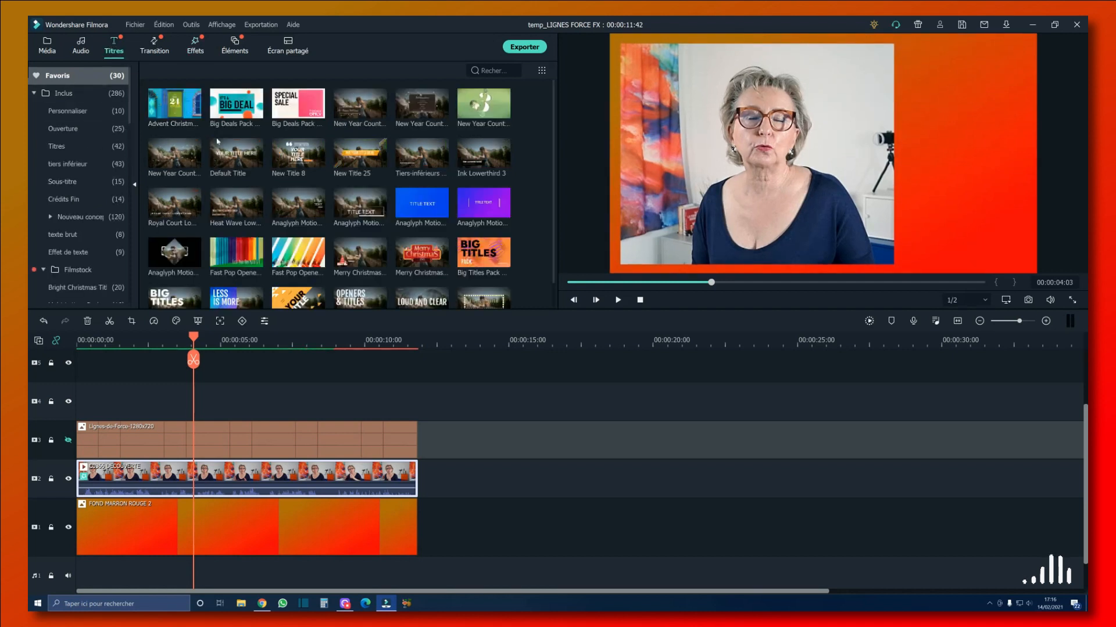
drag(228, 154, 93, 395)
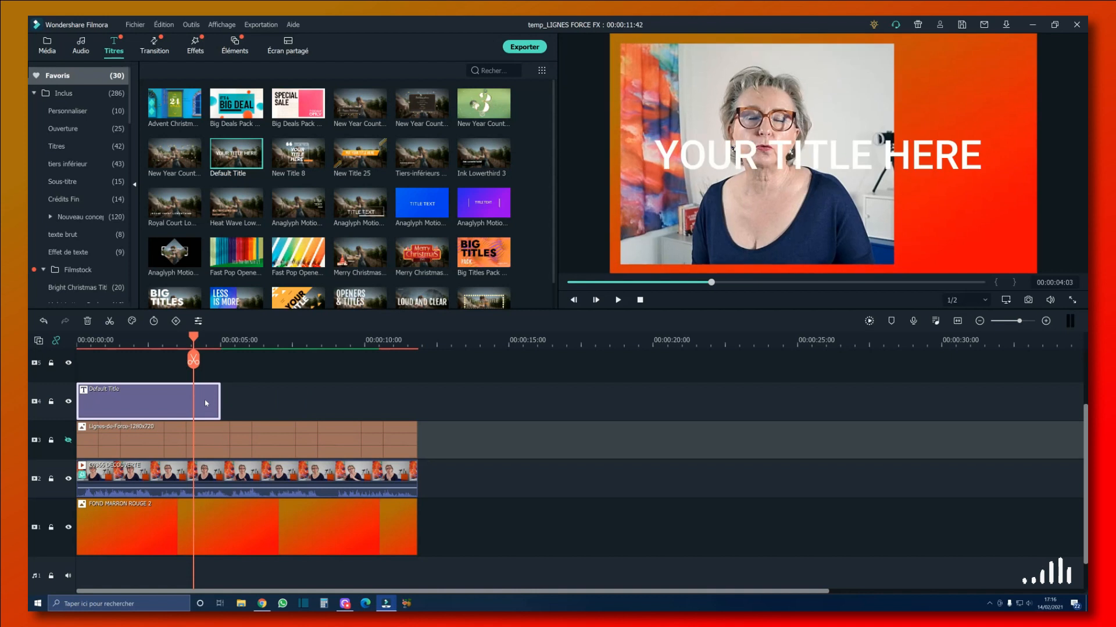
double_click(168, 401)
drag(656, 127, 937, 68)
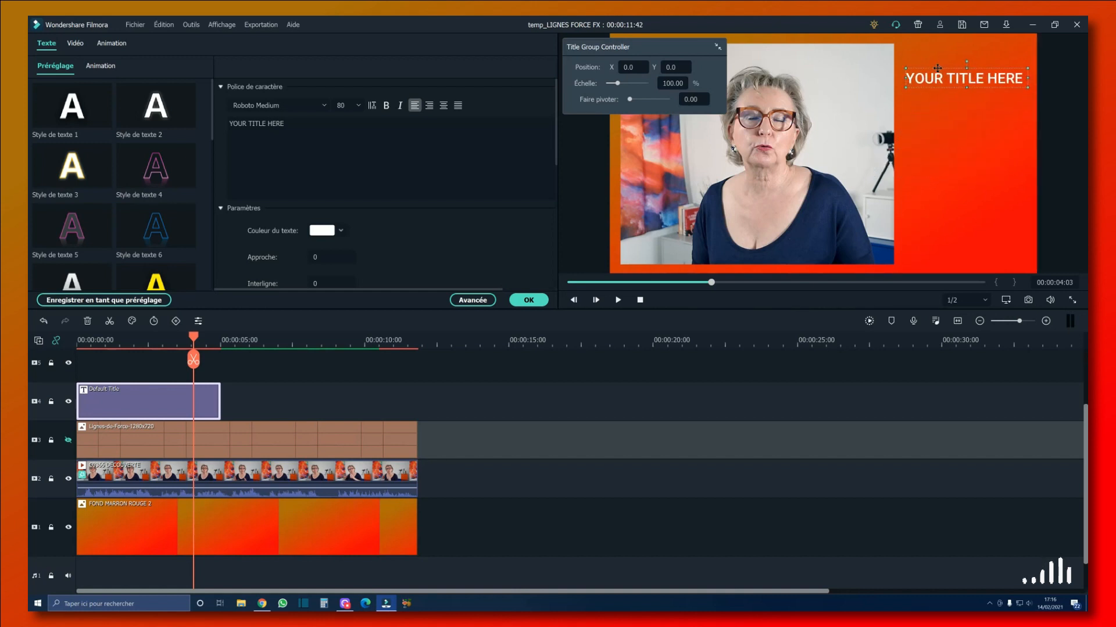
click(640, 489)
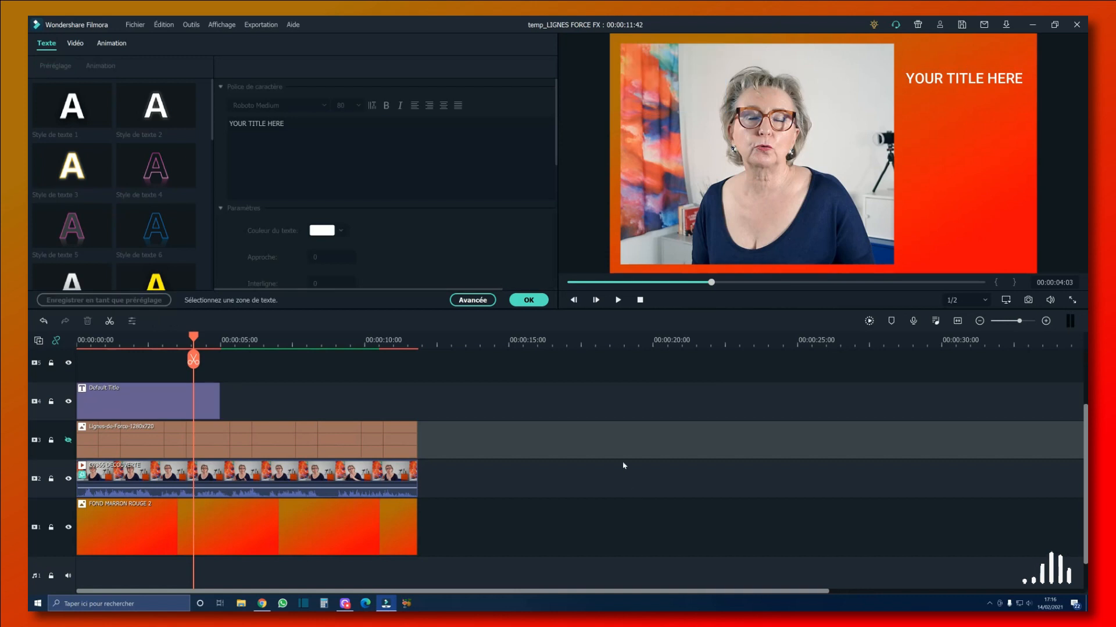
click(528, 300)
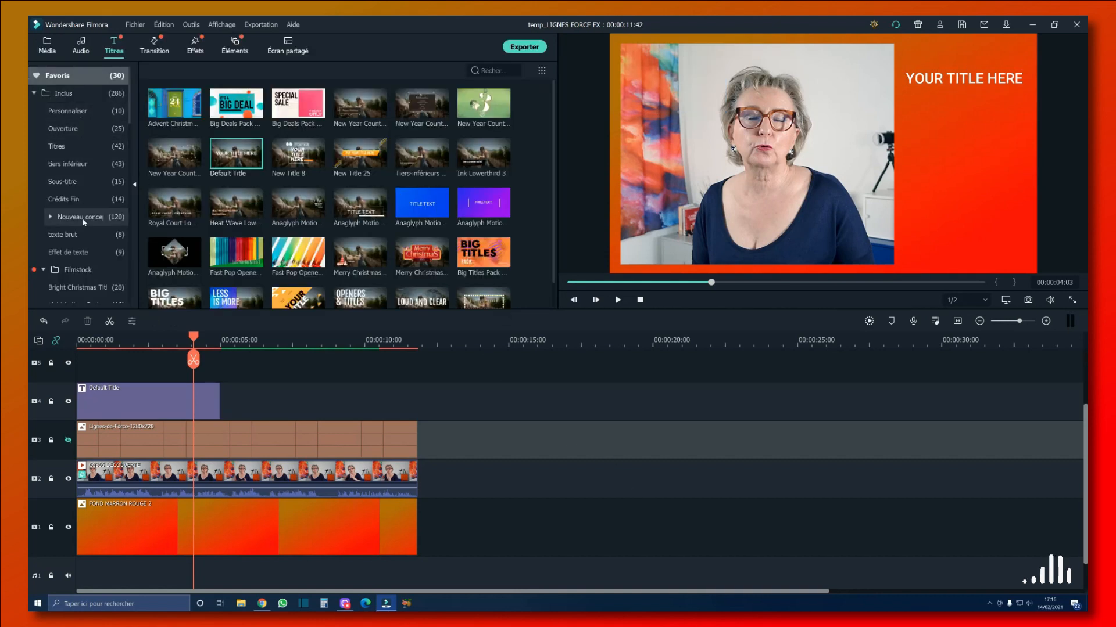
- Add the 3-icones logo at the start of track 5, shrink and place it above the title, and check the layout against the grid overlay
drag(353, 118, 145, 368)
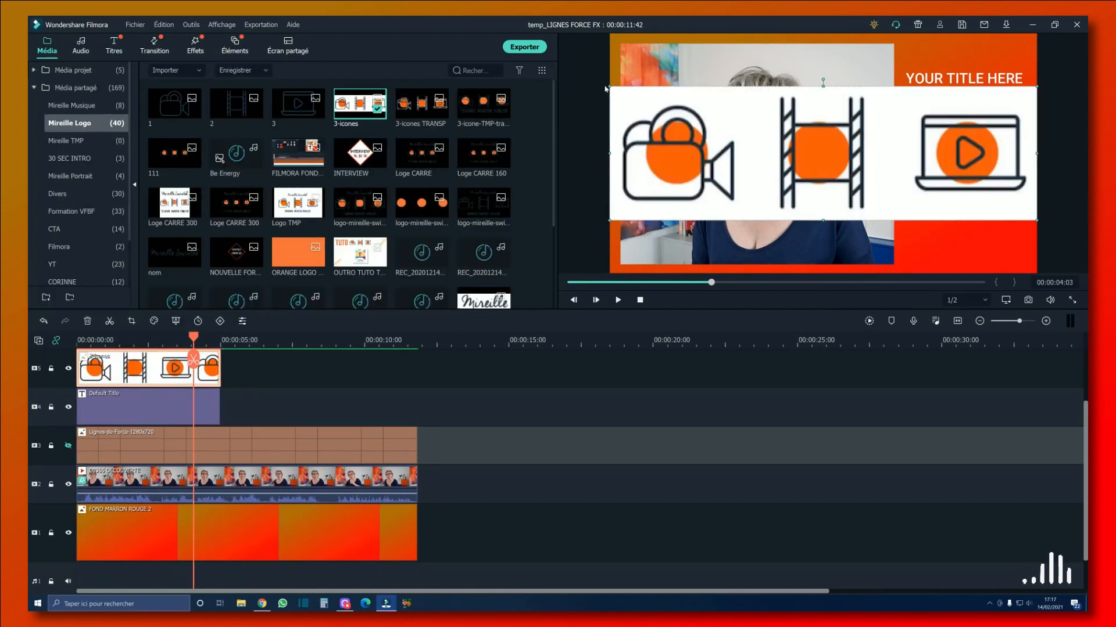
drag(609, 86, 1001, 50)
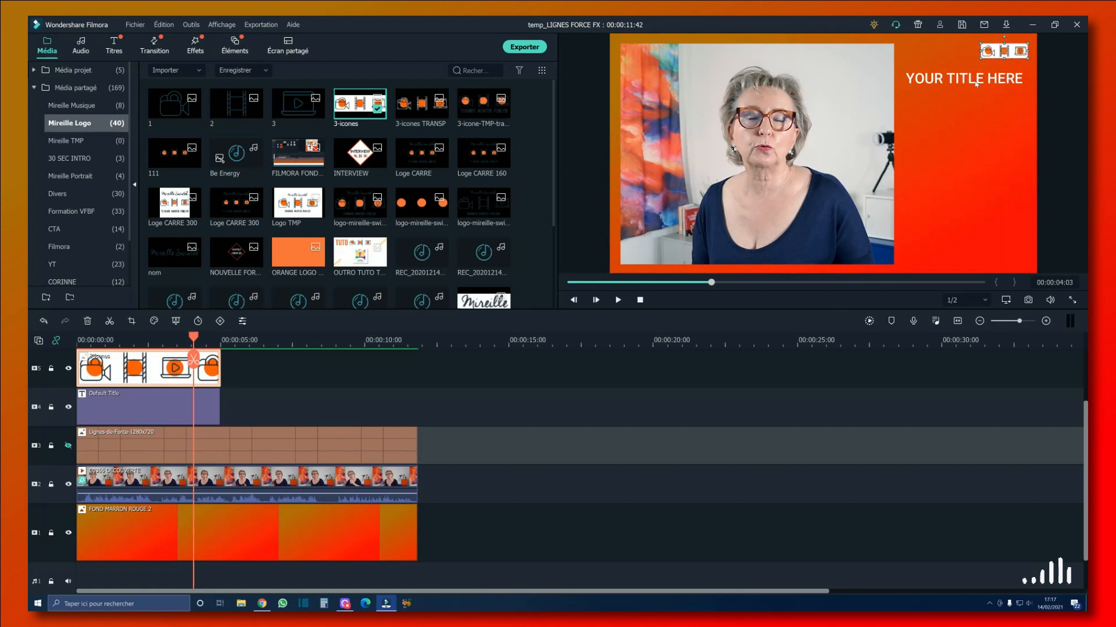
click(364, 388)
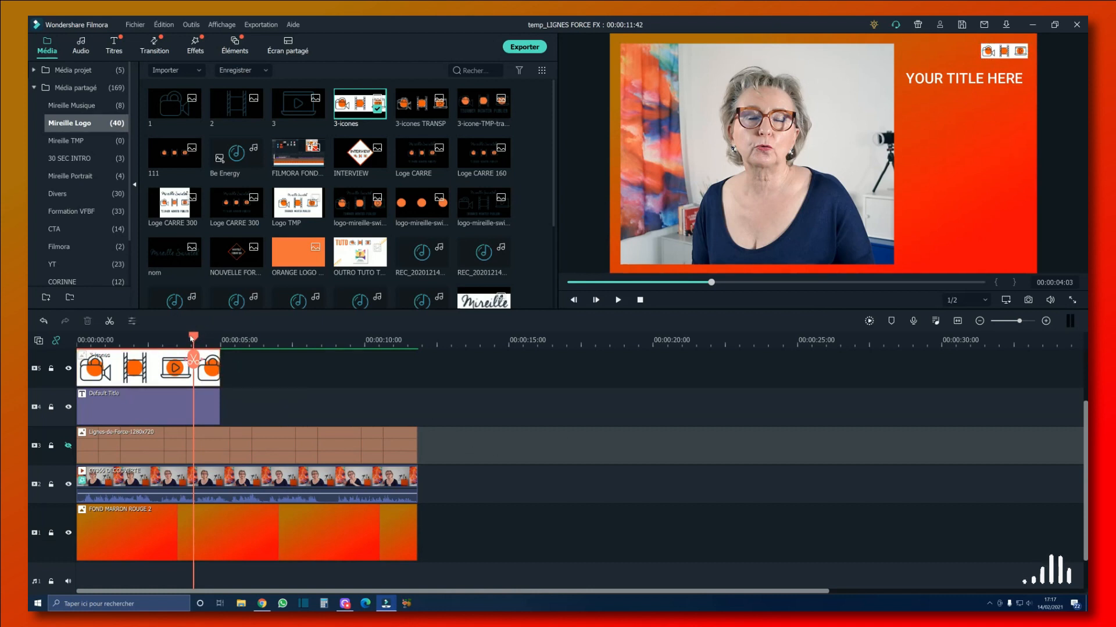
click(68, 445)
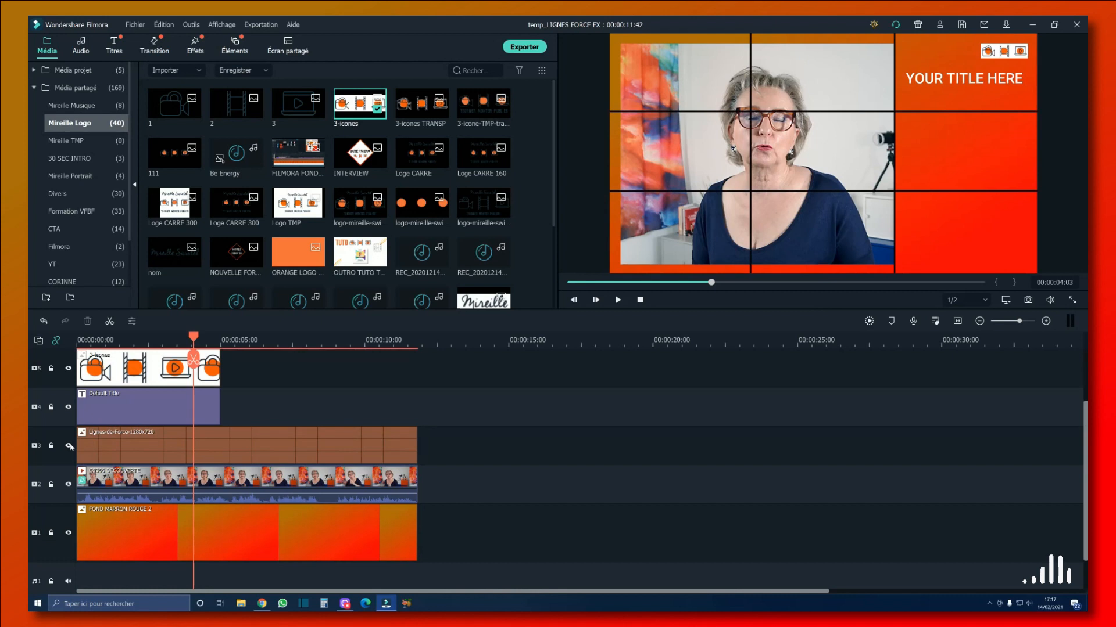
click(69, 445)
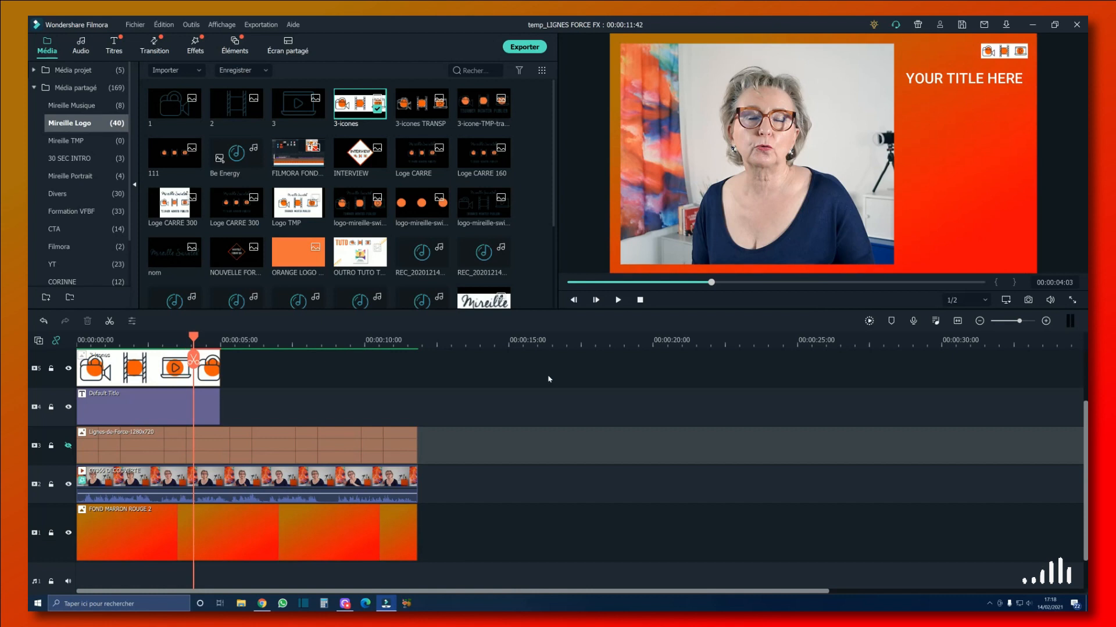
- Select the track 2 video clip, show the grid overlay, and scrub back to 00:00:01:14 to check the speaker's framing
click(198, 44)
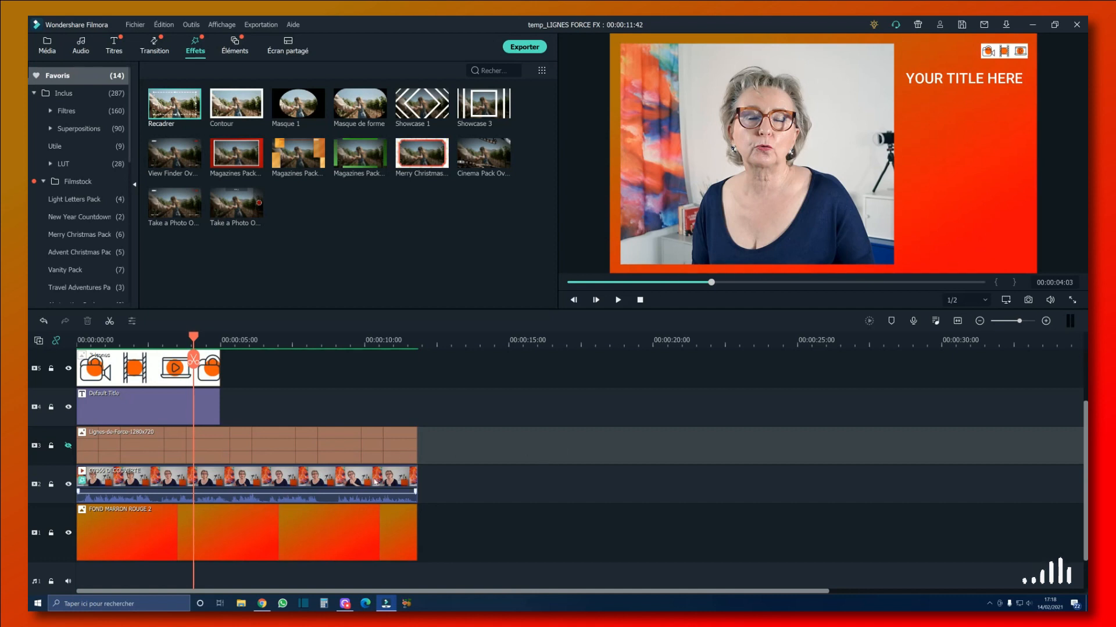
click(349, 487)
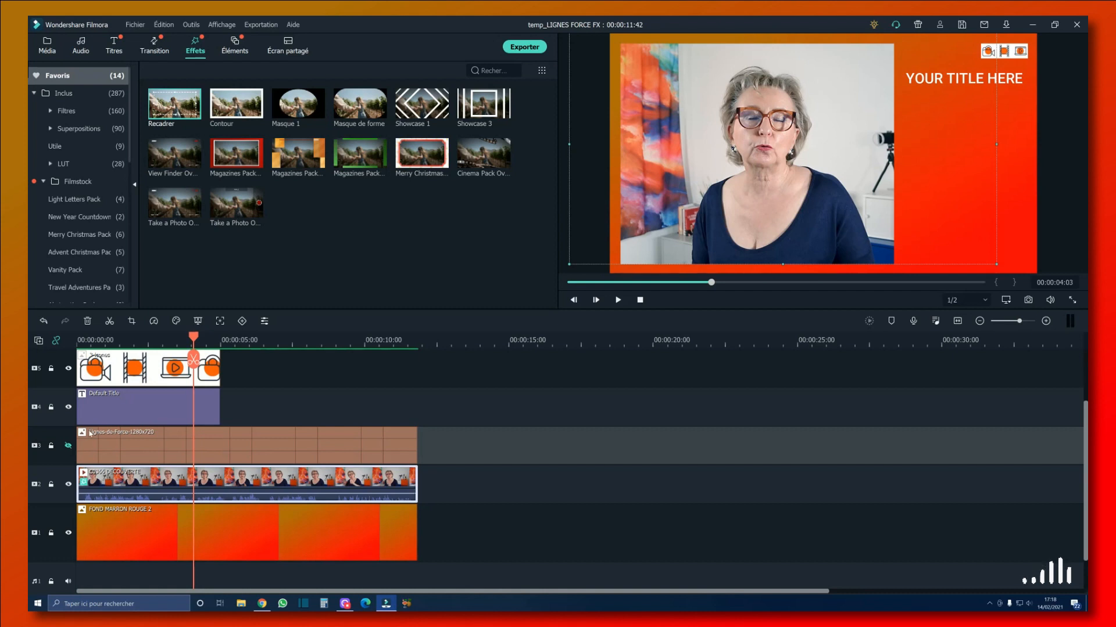
click(69, 446)
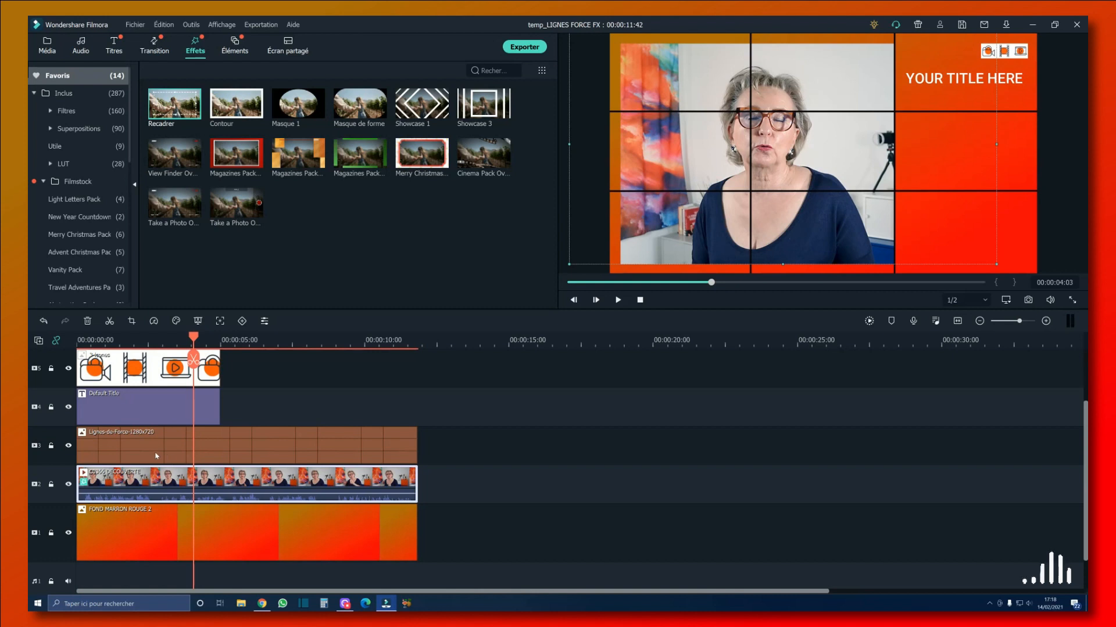
drag(194, 339, 113, 339)
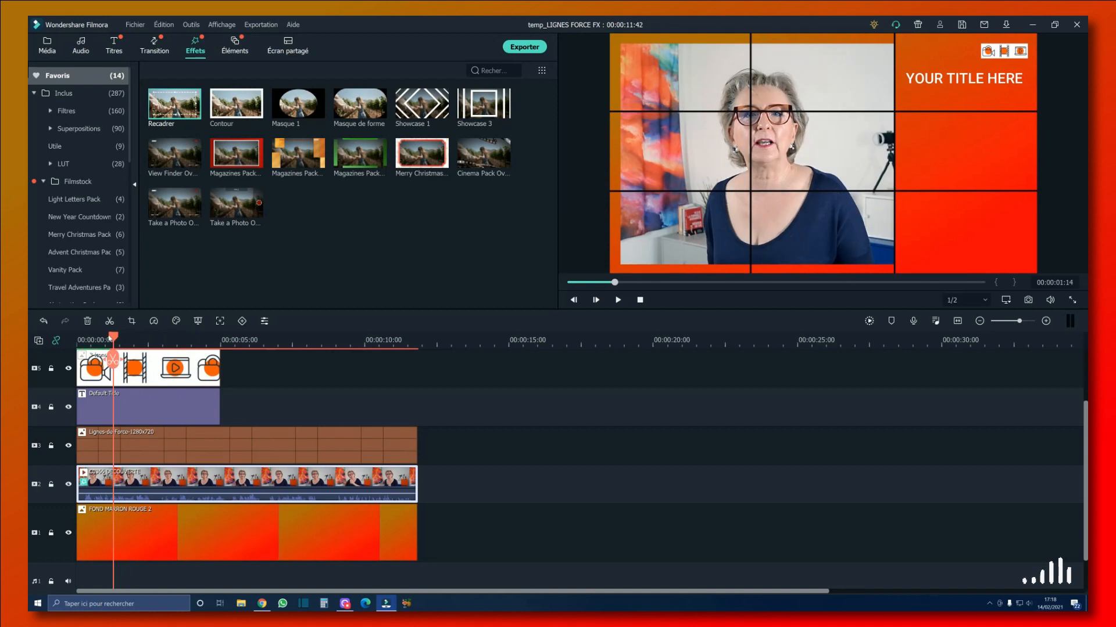